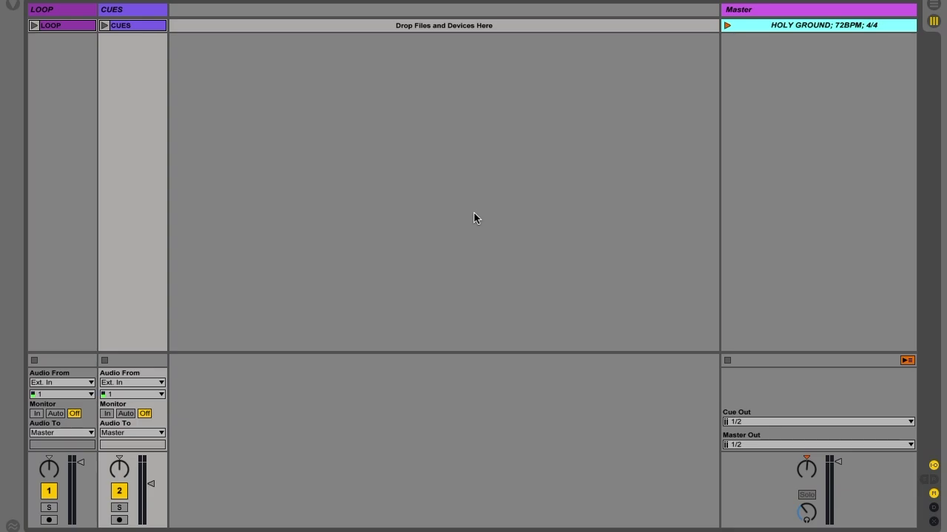
Launch the HOLY GROUND scene (72 BPM, 4/4) so its LOOP and CUES clips play
key(Return)
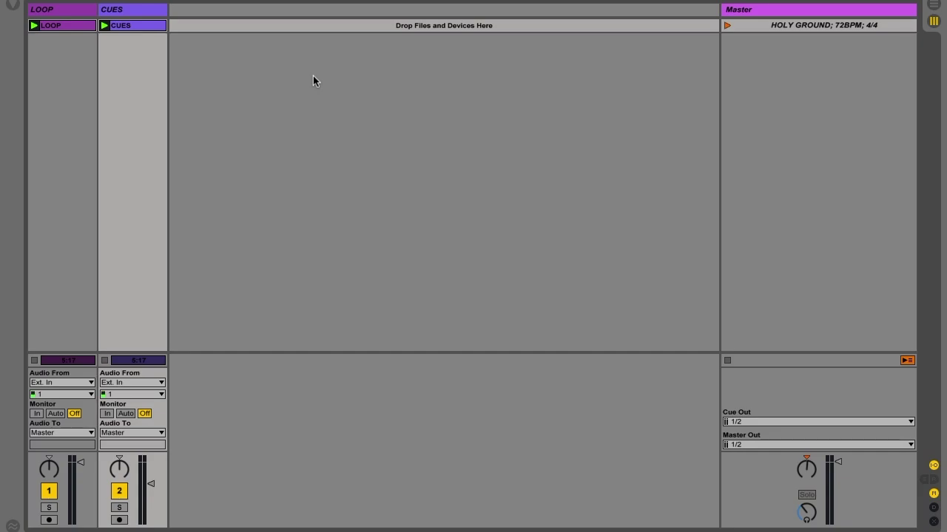
Select the HOLY GROUND scene in the Master track, then the LOOP clip slot
click(797, 28)
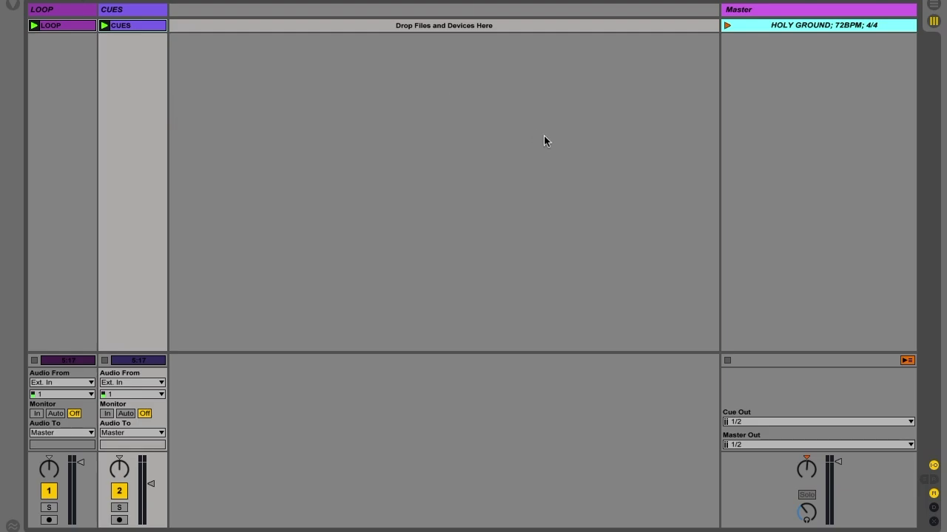
click(79, 26)
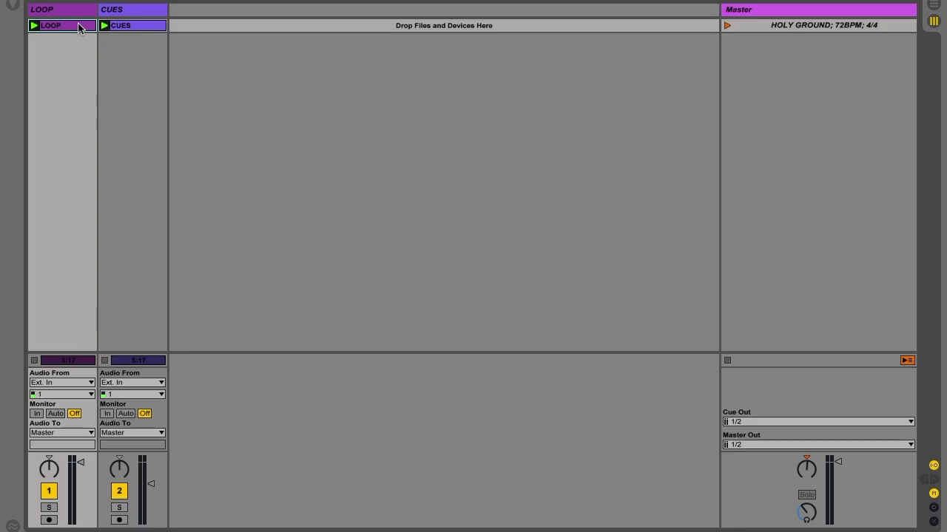
Paste the LOOP and CUES clips into the Arrangement at bar 3, zoomed to the first bars
click(127, 29)
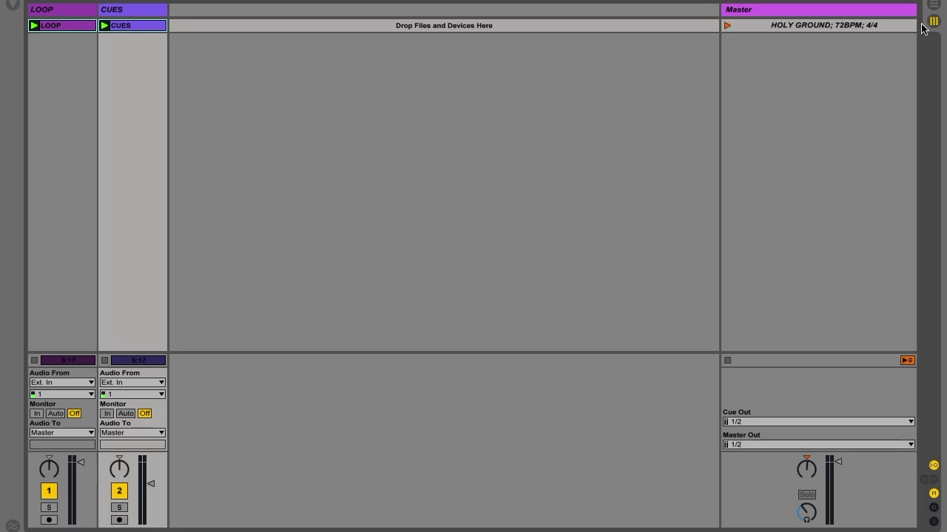
click(933, 4)
drag(159, 8, 156, 113)
key(Home)
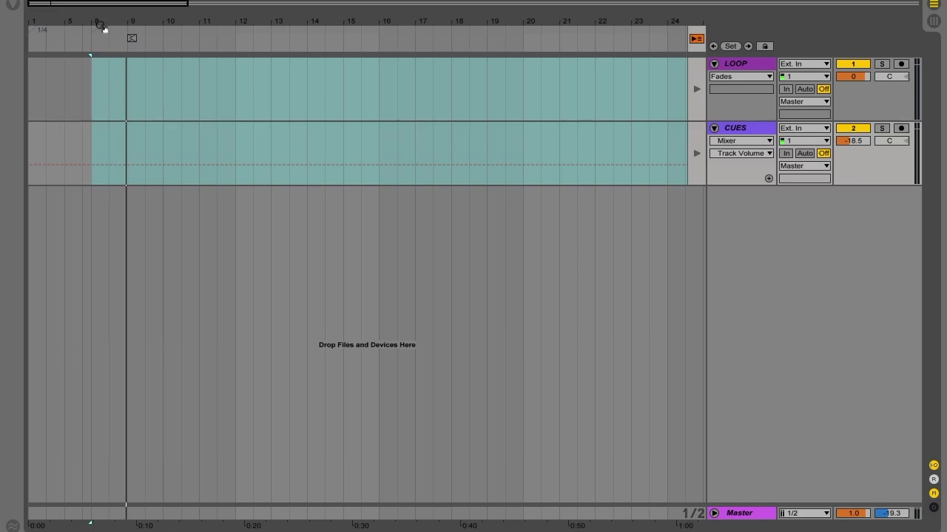
drag(103, 29, 96, 94)
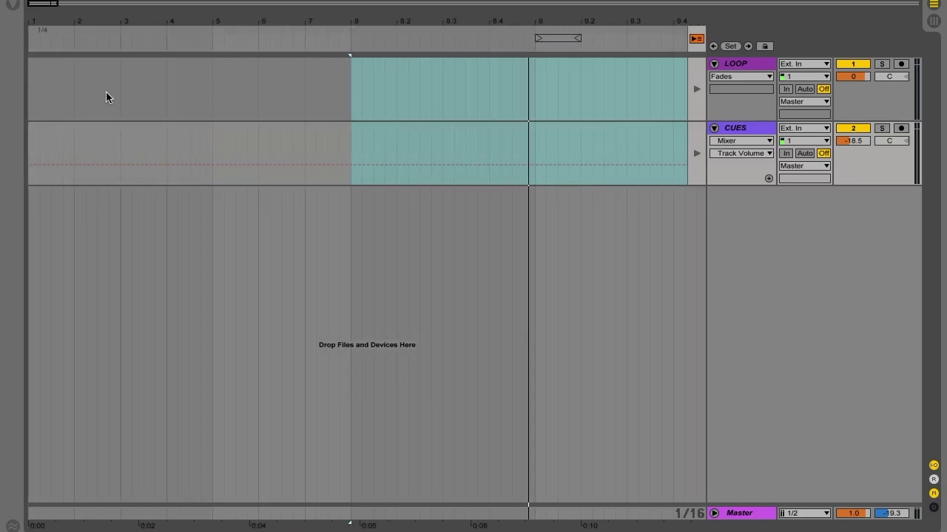
click(119, 93)
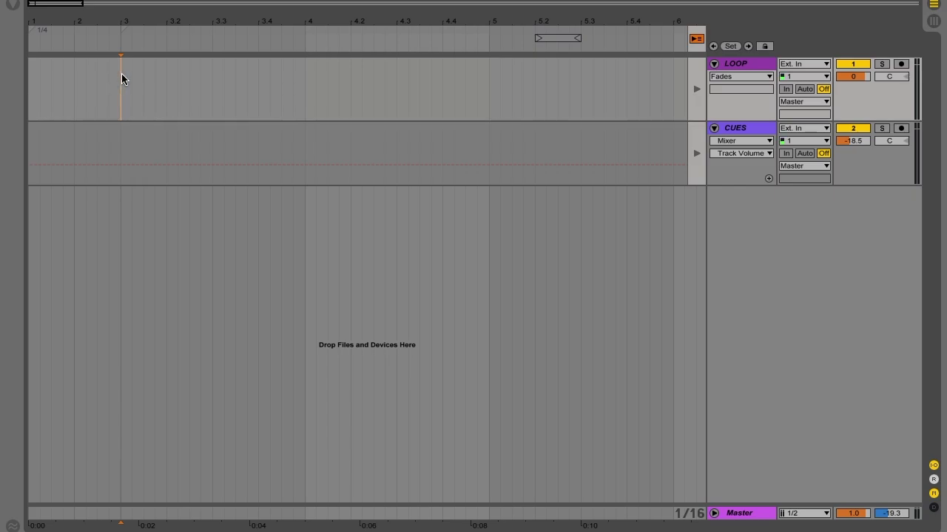
key(ctrl+v)
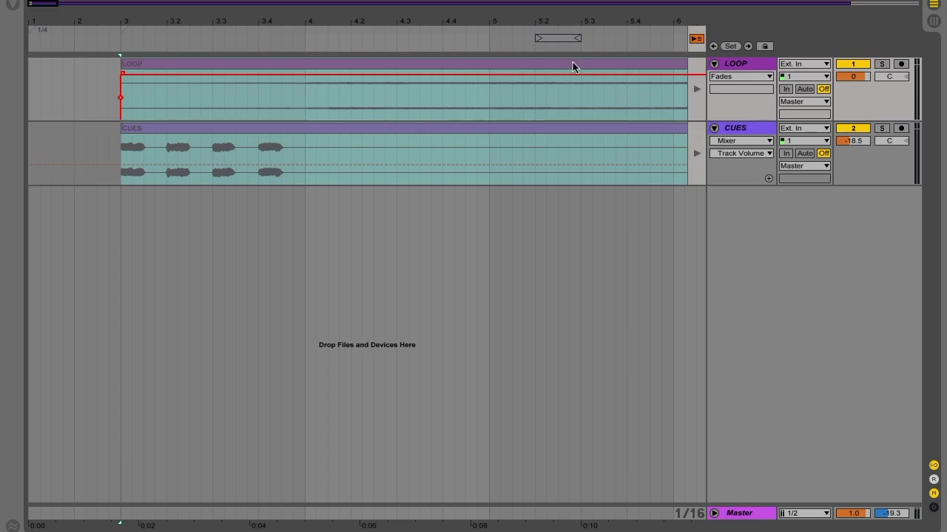
Hand playback back to the Arrangement and play the pasted clips from bar 3
click(695, 41)
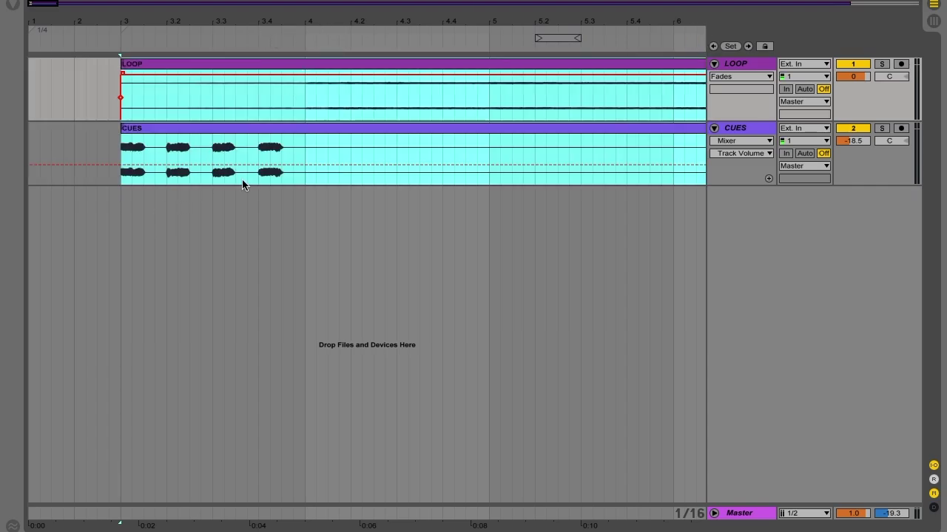
drag(244, 24, 166, 22)
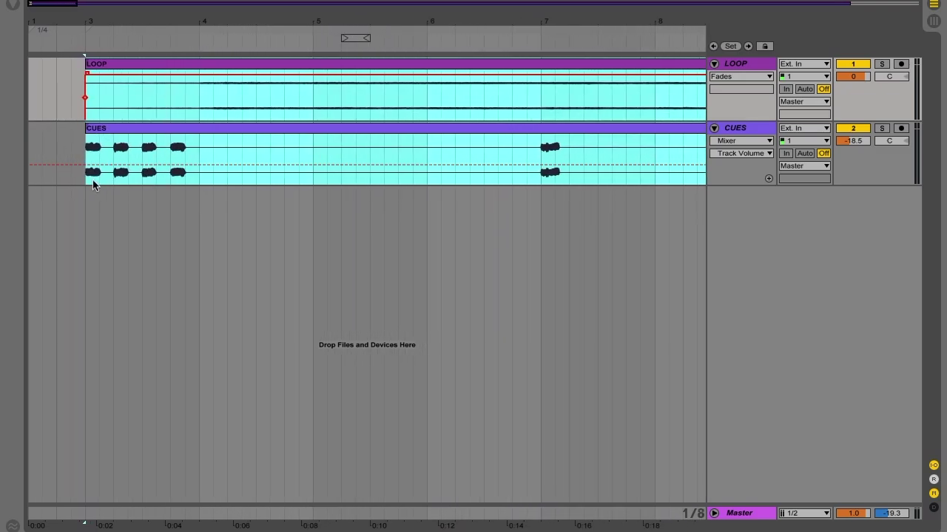
click(87, 183)
key(space)
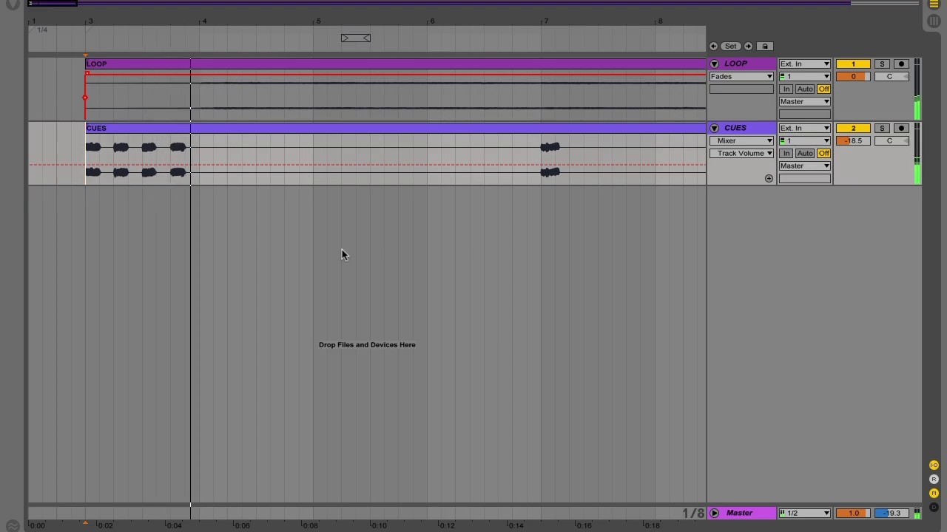
key(space)
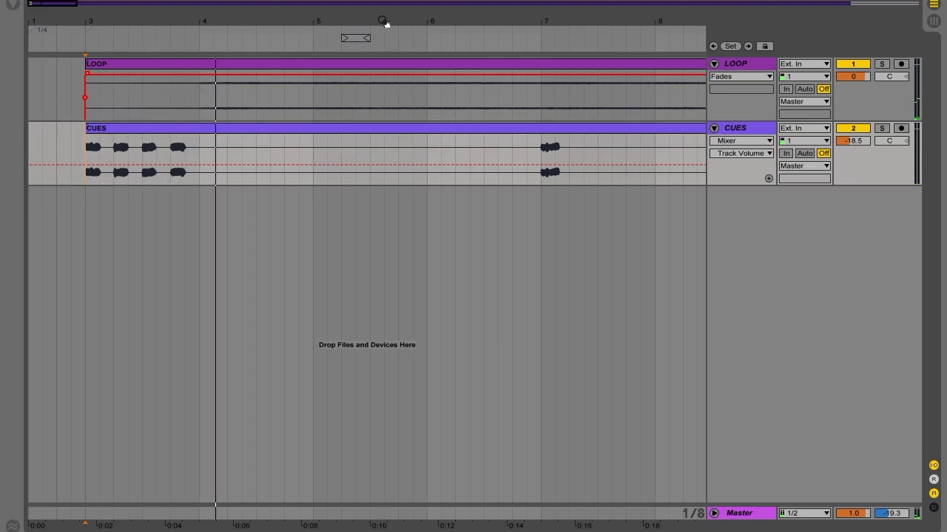
Zoom out to bars 3–12 and play from the CUES hit at bar 11
drag(382, 22, 244, 6)
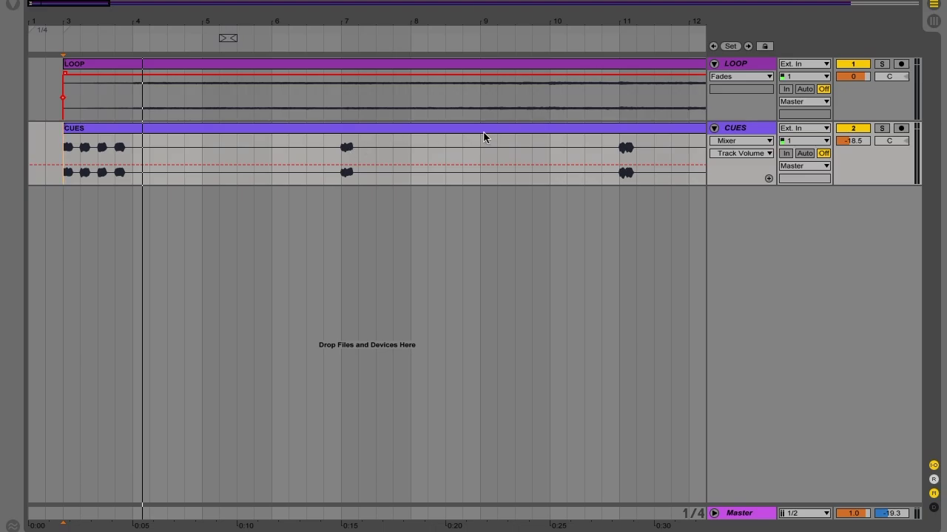
click(618, 179)
key(space)
key(space)
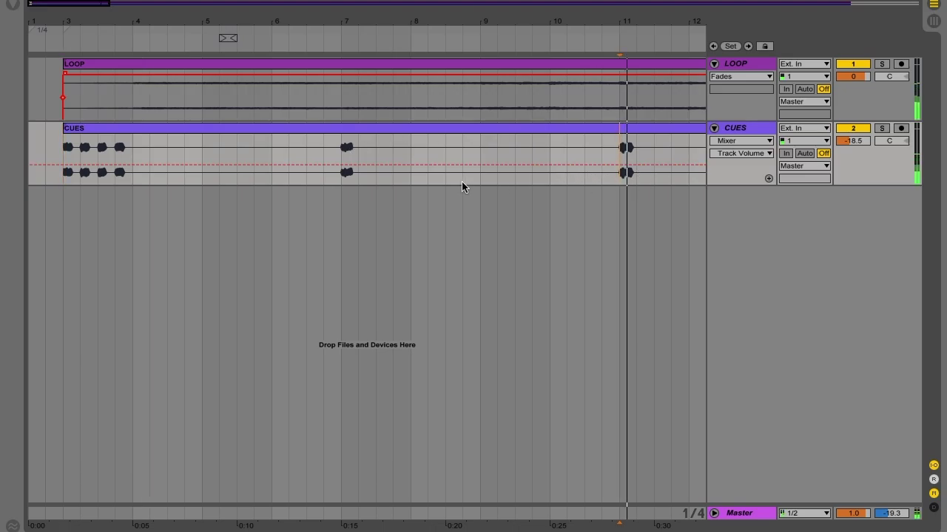
Delete bars 4–8 across both tracks, leaving LOOP and CUES split at bar 4
drag(135, 175, 410, 105)
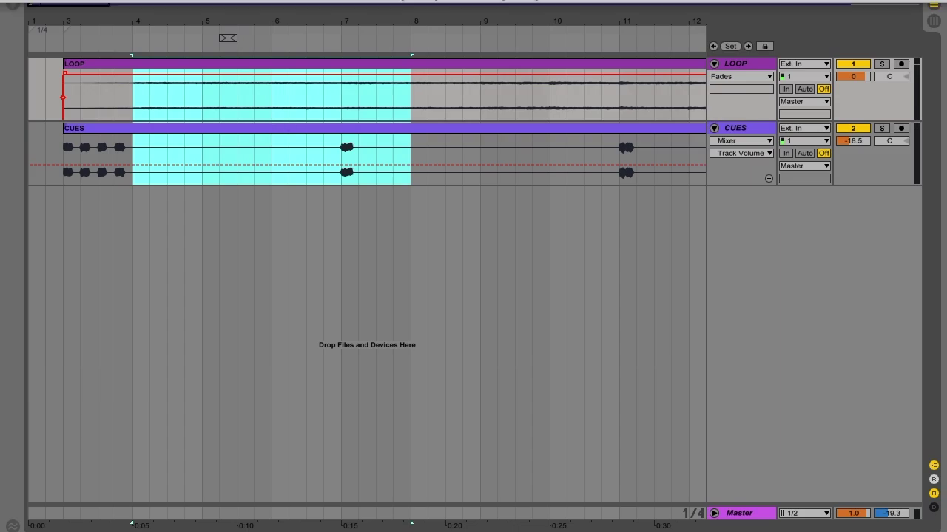
click(118, 0)
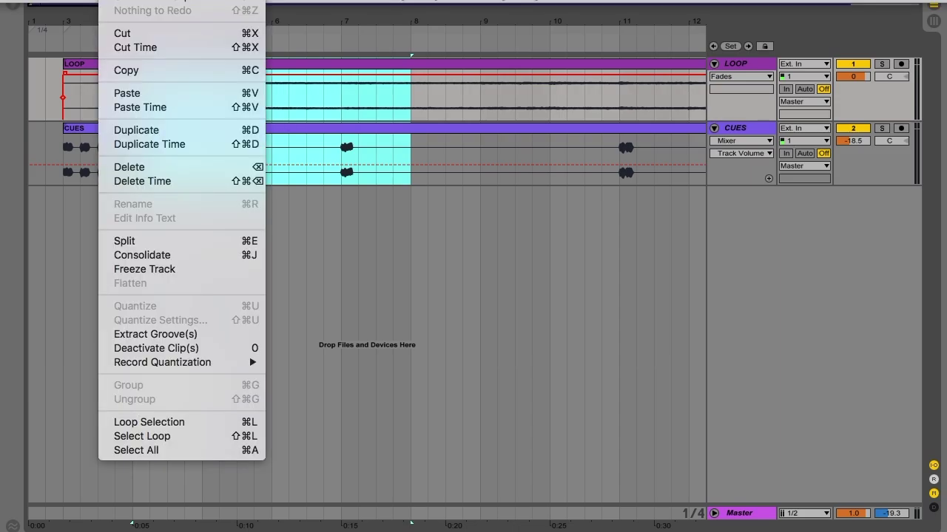
click(145, 180)
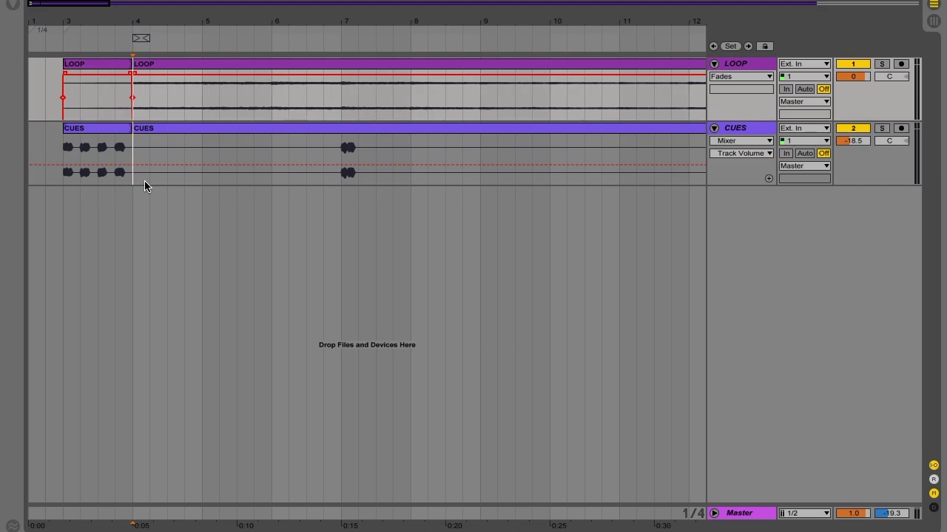
click(64, 179)
Play from the CUES clip's start, then zoom in closely around the bar 4 split
key(space)
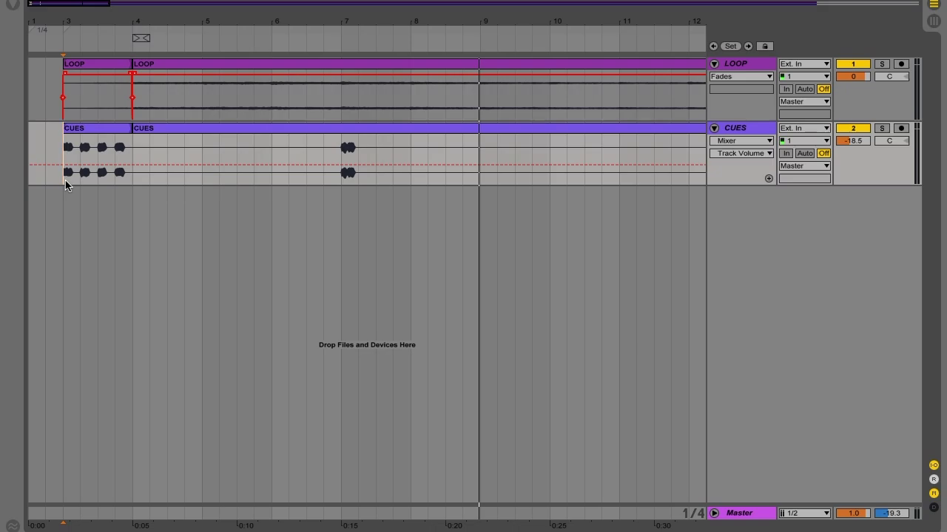
drag(132, 15, 132, 96)
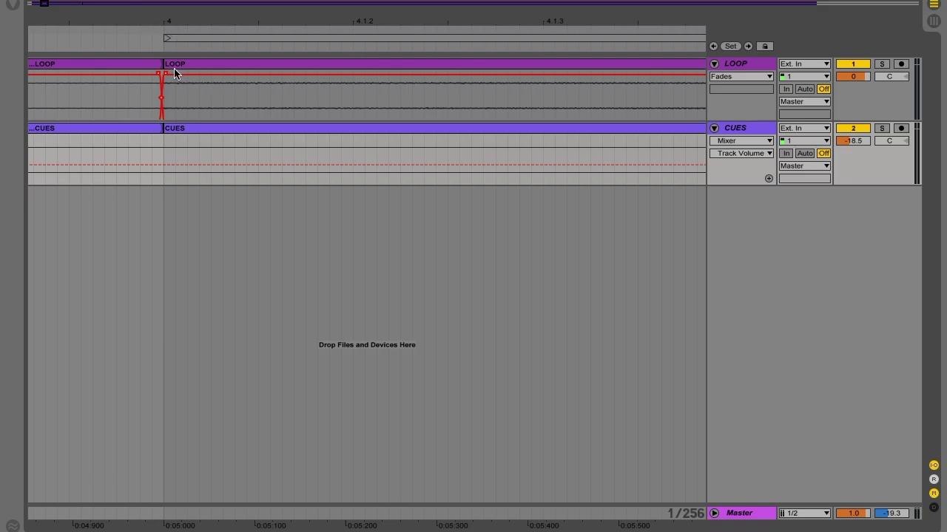
Drag the LOOP clip's bar 4 fade into a longer crossfade and play it back
drag(211, 14, 211, 0)
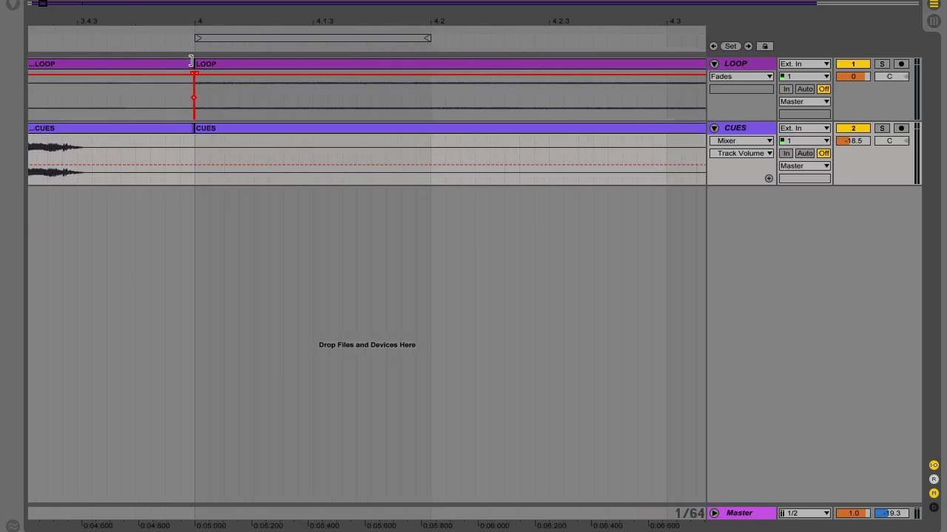
click(193, 61)
drag(192, 61, 676, 90)
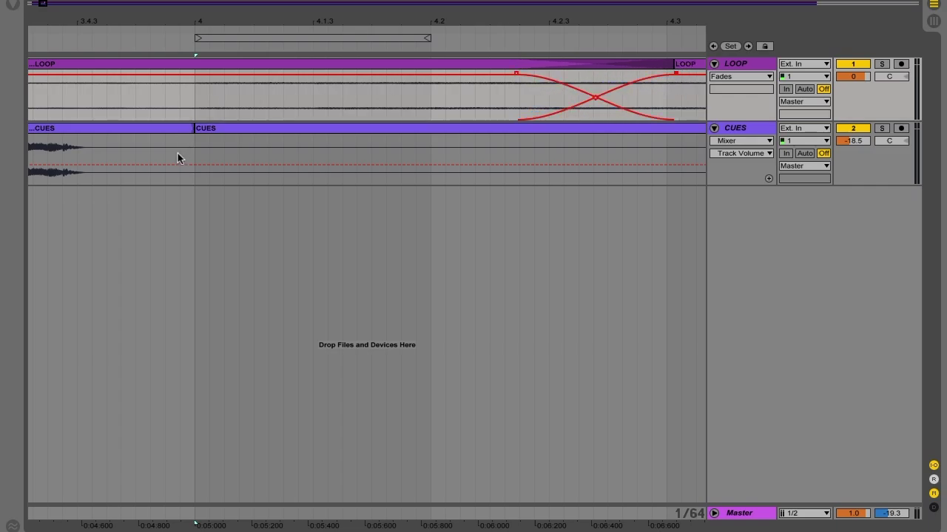
key(minus)
key(space)
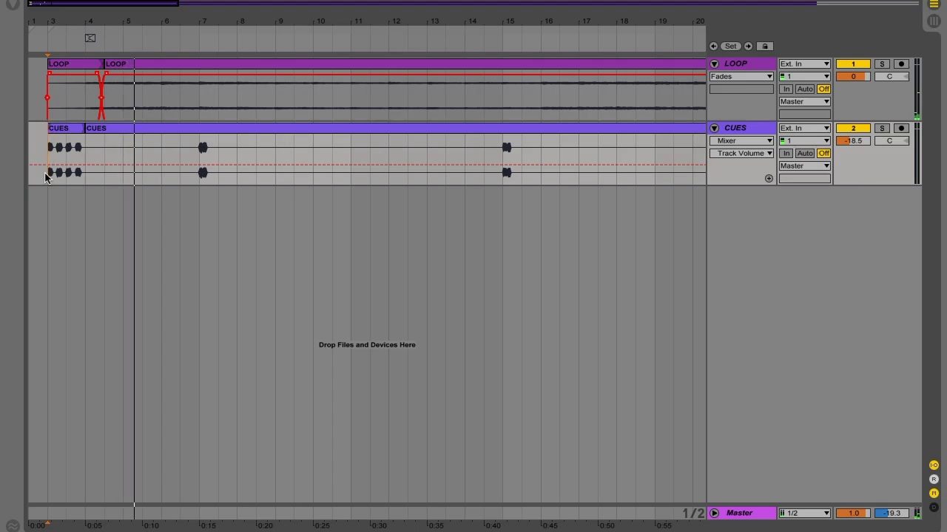
Zoom out and select the full song length across the LOOP and CUES tracks
drag(128, 23, 129, 10)
click(69, 64)
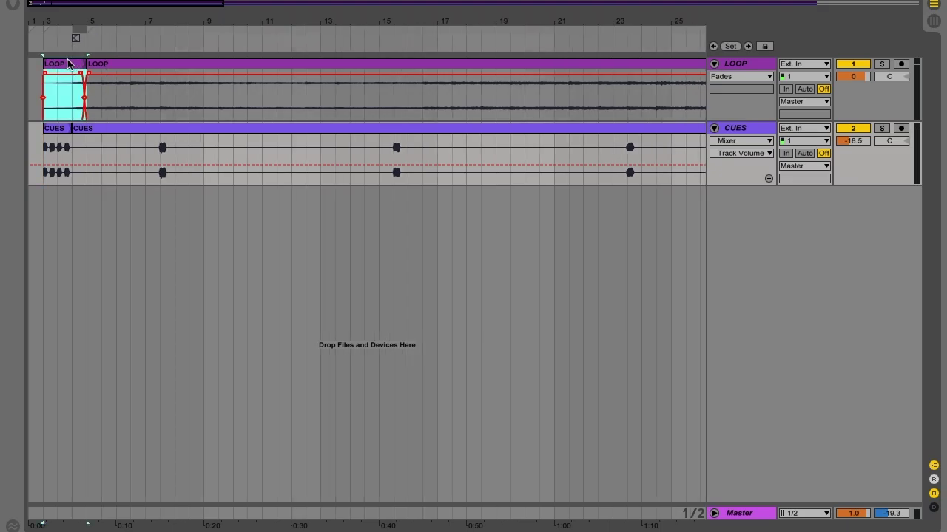
drag(225, 22, 226, 15)
mouse_move(69, 37)
mouse_down()
mouse_move(42, 32)
mouse_move(74, 23)
mouse_up()
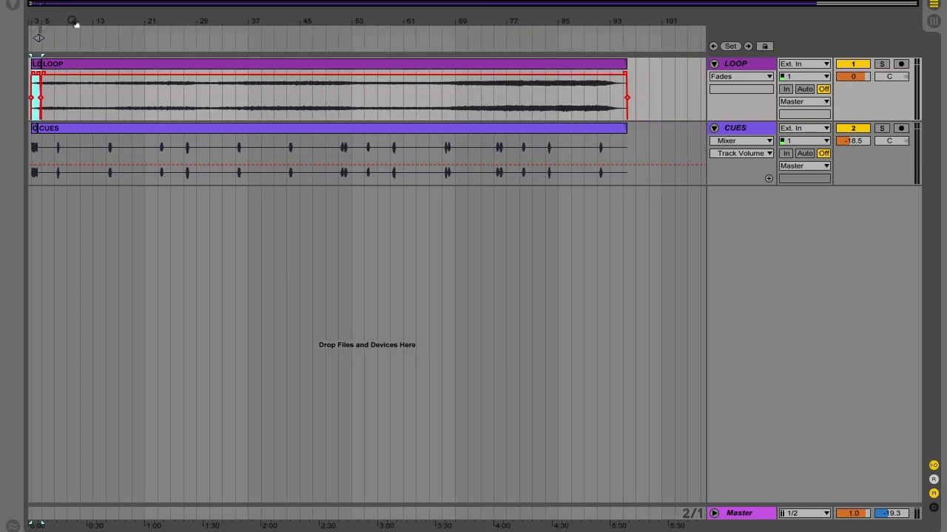
shift+click(633, 182)
Consolidate the selection with Consolidate Time to New Scene and view it in Session
right_click(591, 129)
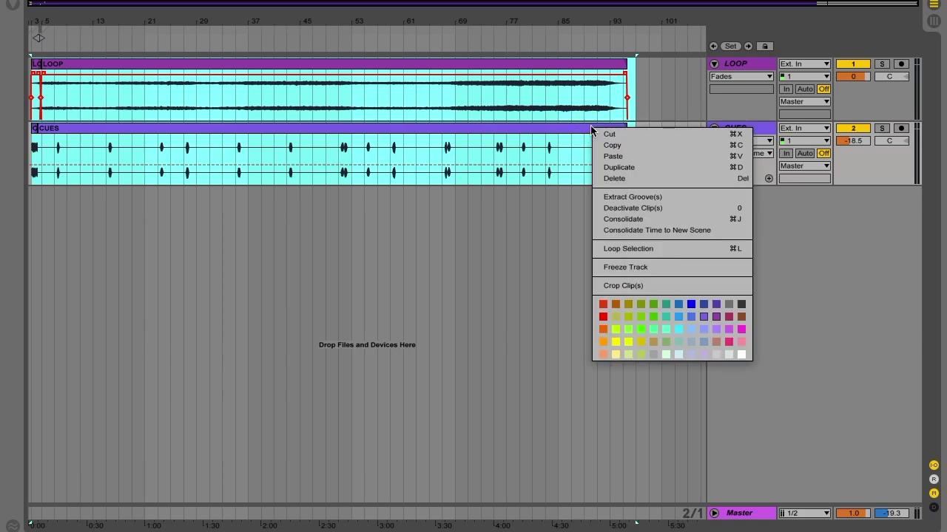
click(651, 220)
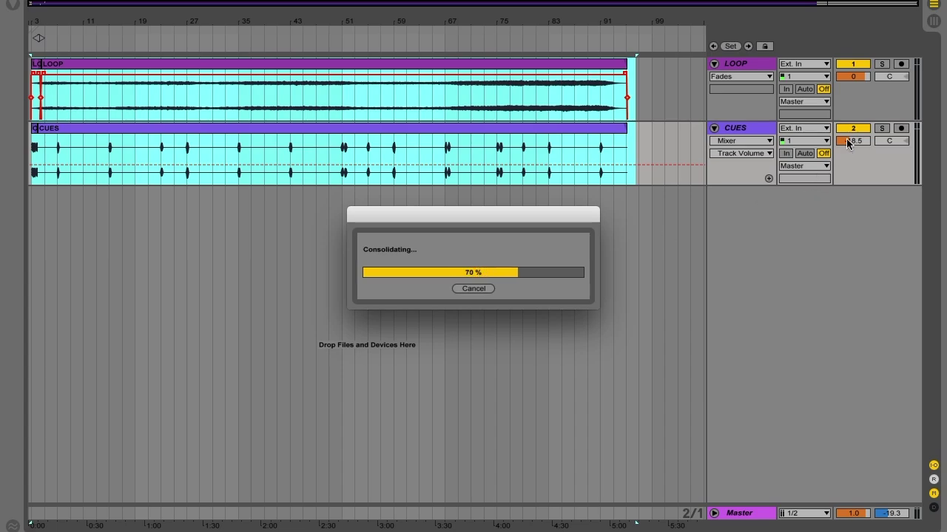
click(932, 23)
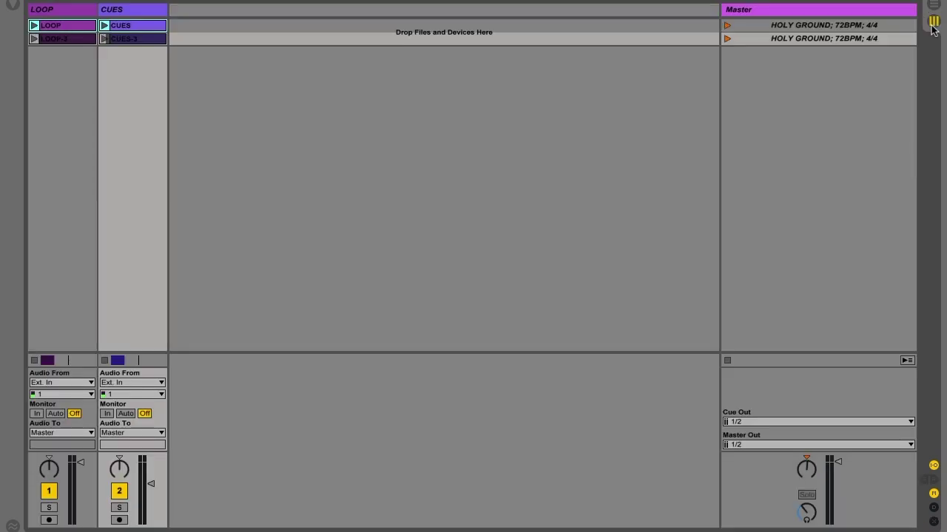
Prefix the new scene's name with '(one intro)' and launch its LOOP-3 and CUES-3 clips
click(933, 6)
click(932, 22)
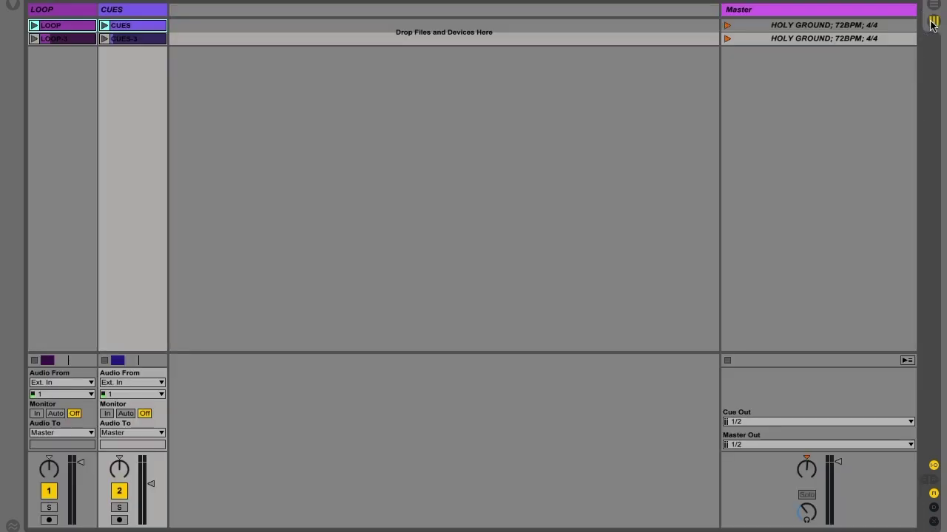
click(867, 38)
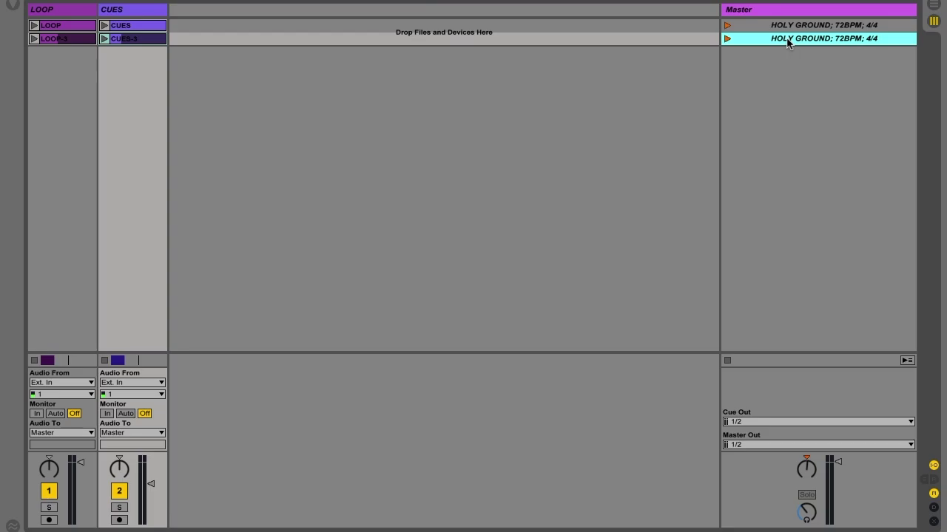
double_click(789, 39)
key(Right)
key(Left)
key(Left)
key(Left)
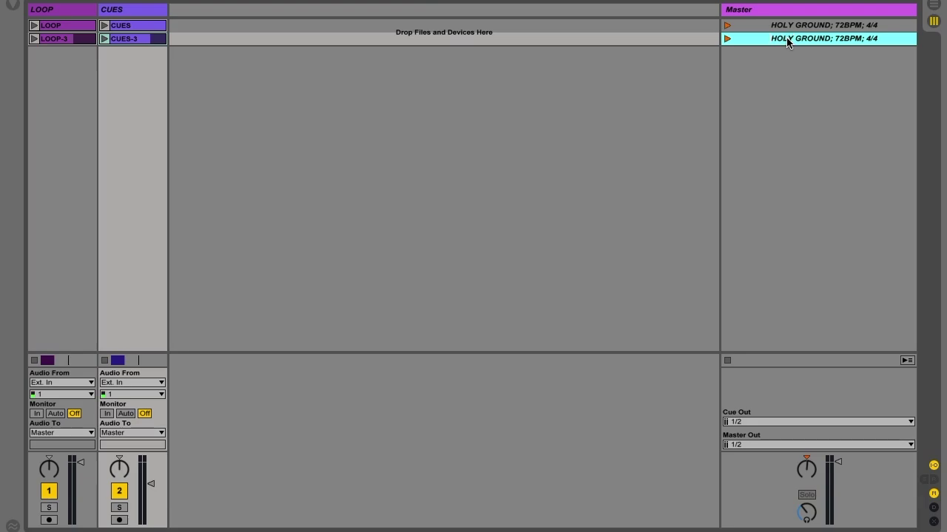
text((one intro)
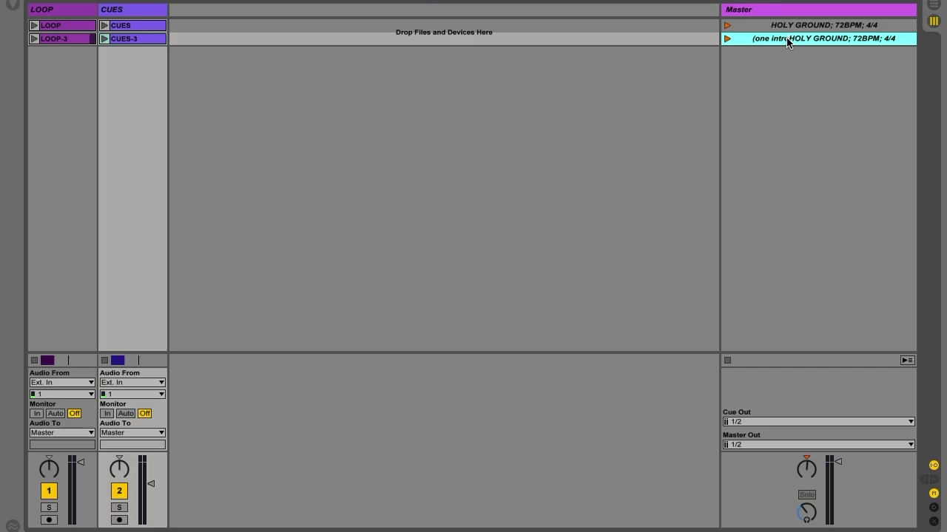
text())
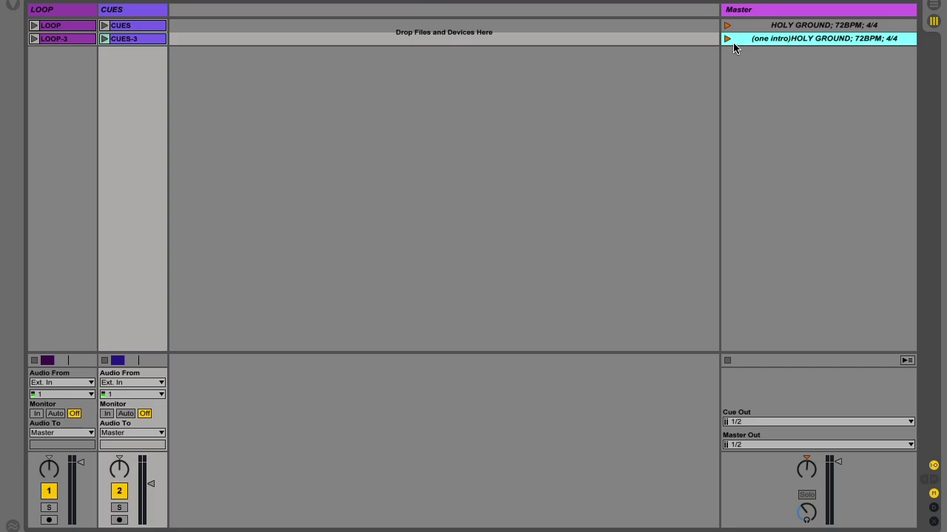
click(728, 38)
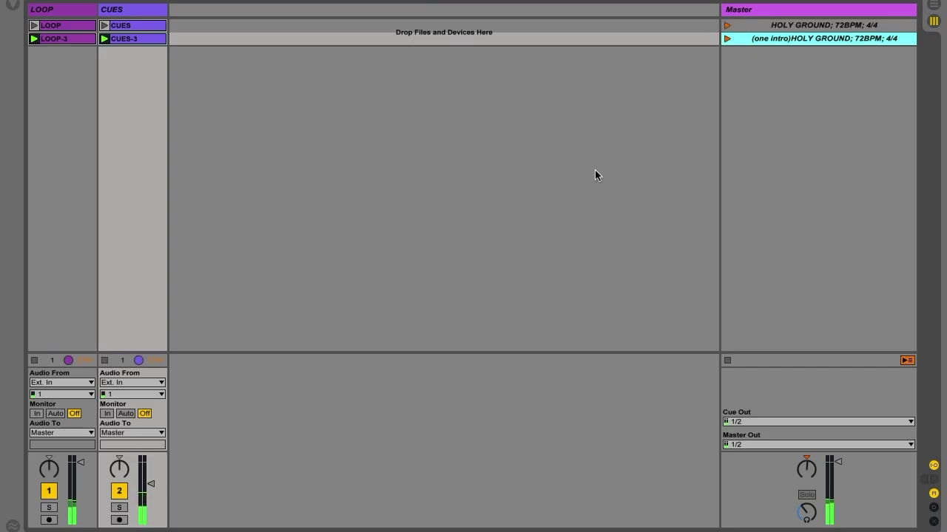